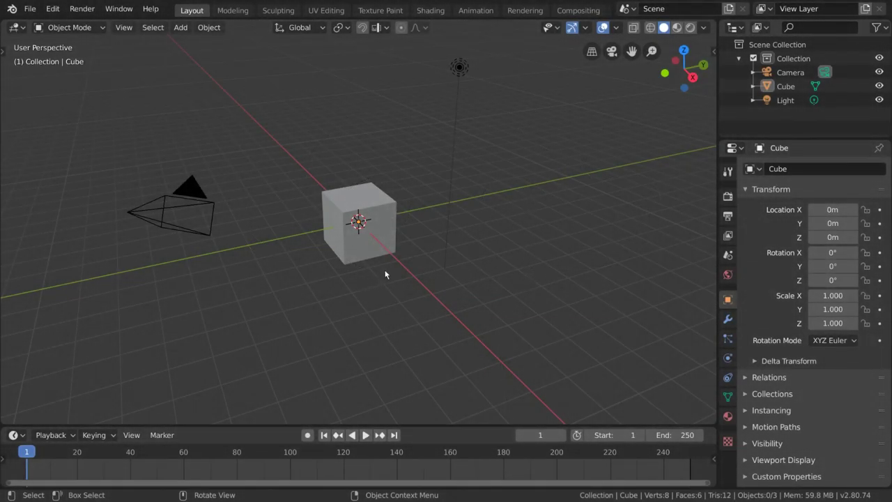
Delete the default cube, add a Monkey mesh at the origin and shade it smooth.
{"action": "left_click", "coordinate": [386, 216]}
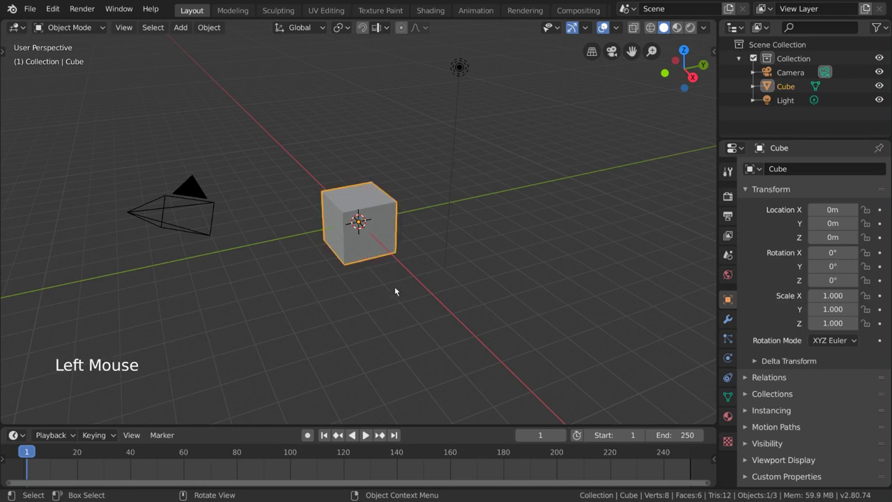
{"action": "key", "text": "Delete"}
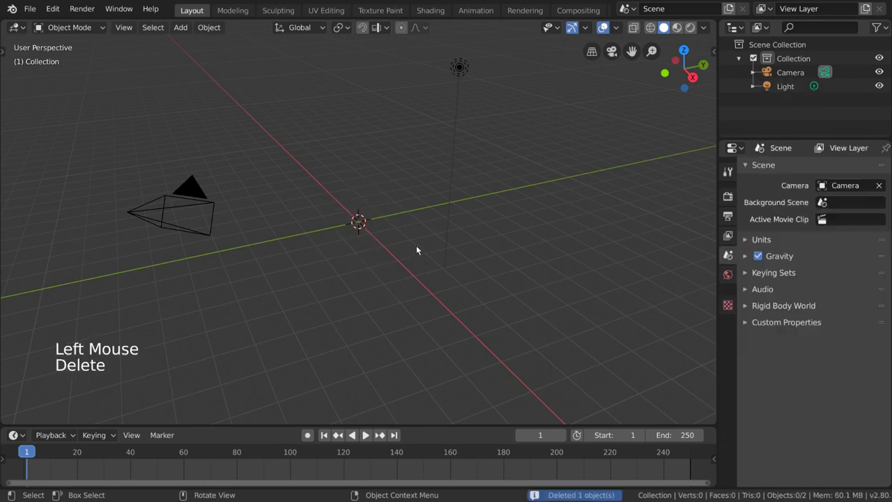
{"action": "left_click", "coordinate": [180, 28]}
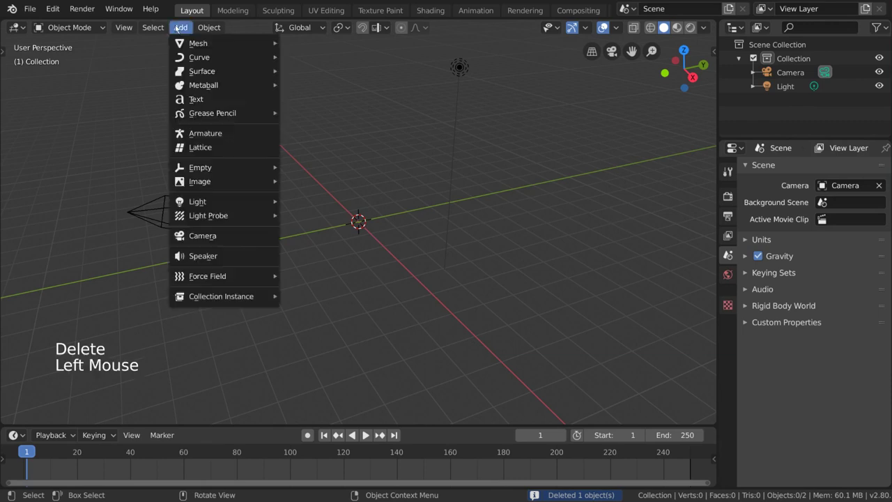
{"action": "mouse_move", "coordinate": [224, 43]}
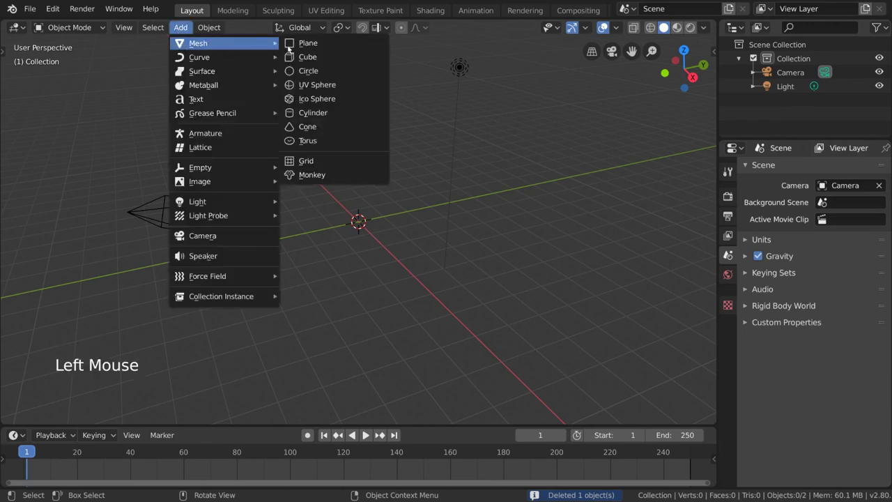
{"action": "left_click", "coordinate": [314, 175]}
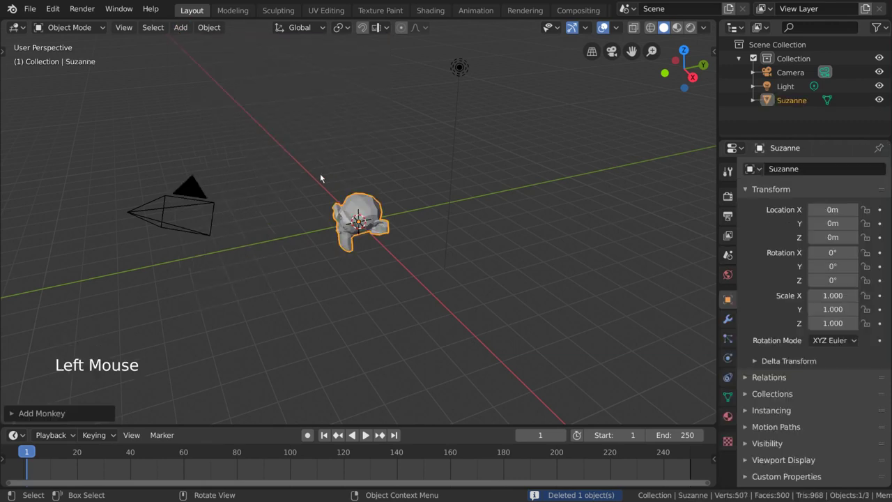
{"action": "right_click", "coordinate": [382, 211]}
{"action": "left_click", "coordinate": [386, 209]}
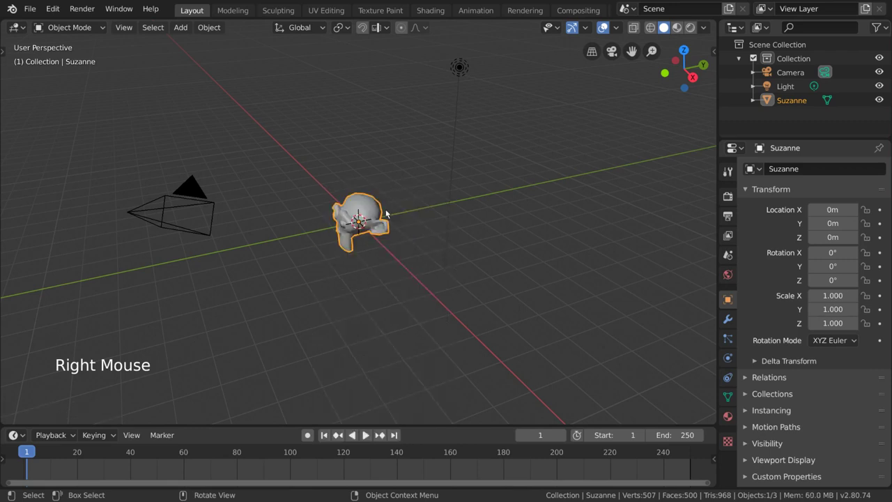
Orbit and zoom to Suzanne's front view and select the scene's light.
{"action": "scroll", "coordinate": [386, 222], "scroll_direction": "up", "scroll_amount": 5}
{"action": "middle_click_drag", "start_coordinate": [387, 226], "coordinate": [456, 231]}
{"action": "scroll", "coordinate": [465, 218], "scroll_direction": "down", "scroll_amount": 2}
{"action": "scroll", "coordinate": [439, 227], "scroll_direction": "down", "scroll_amount": 3}
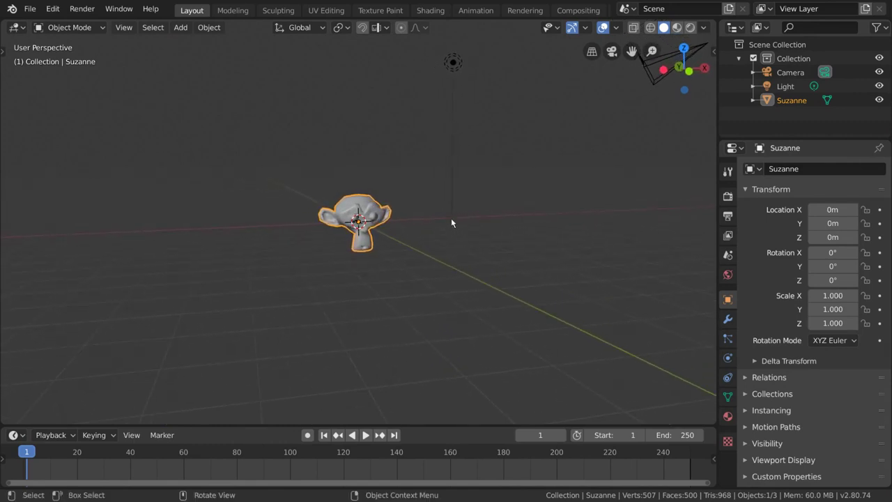
{"action": "left_click", "coordinate": [455, 143]}
Pan across the scene, browse the Add > Light menu without adding anything, and orbit around Suzanne.
{"action": "scroll", "coordinate": [476, 132], "scroll_direction": "down", "scroll_amount": 2}
{"action": "middle_click_drag", "start_coordinate": [476, 132], "coordinate": [477, 163], "text": "shift"}
{"action": "left_click", "coordinate": [180, 30]}
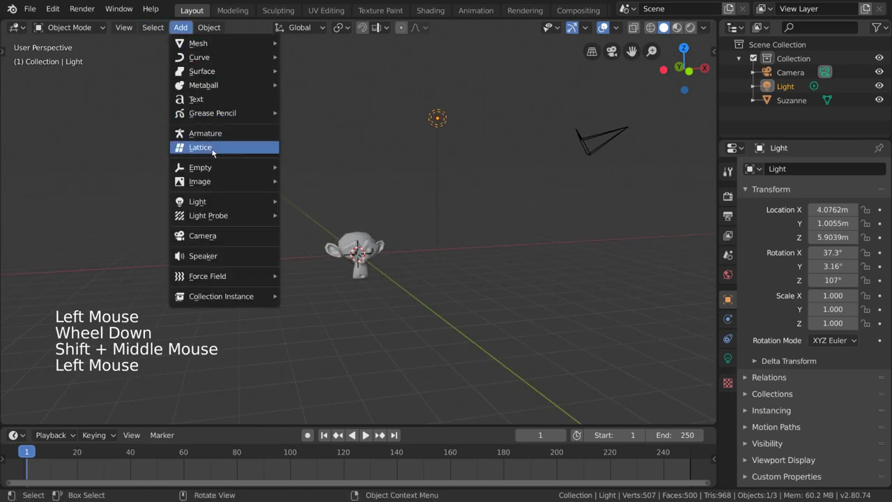
{"action": "mouse_move", "coordinate": [222, 204]}
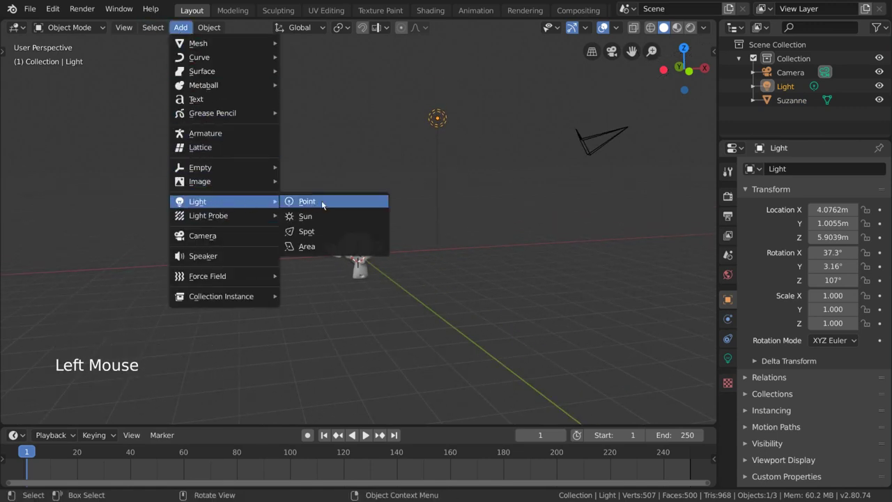
{"action": "middle_click_drag", "start_coordinate": [460, 197], "coordinate": [446, 213]}
{"action": "middle_click_drag", "start_coordinate": [460, 174], "coordinate": [427, 150]}
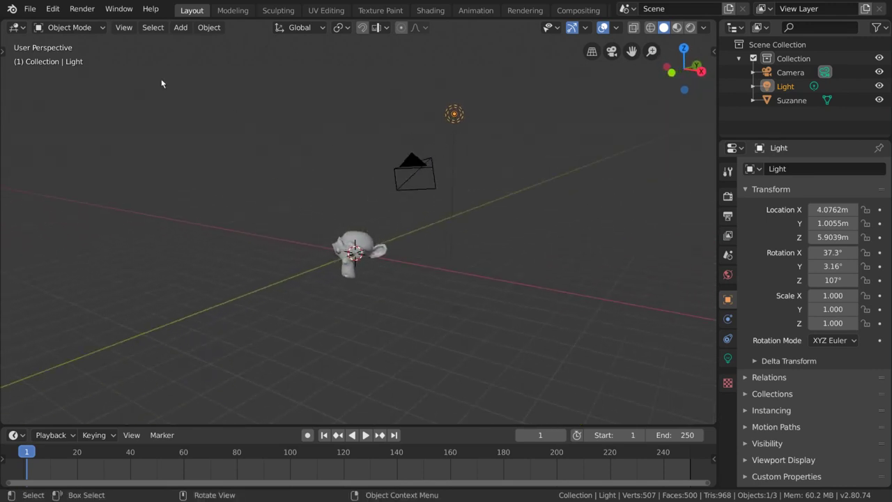
Use the Move tool to bring the light front-left of Suzanne, about X -2.58, Y -3.92, Z 2.11 m.
{"action": "key", "text": "t"}
{"action": "left_click", "coordinate": [18, 105]}
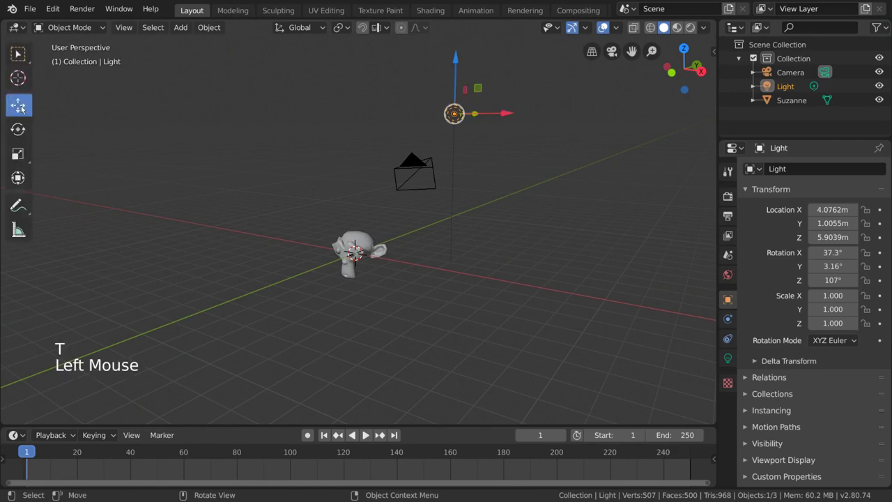
{"action": "left_click_drag", "start_coordinate": [453, 114], "coordinate": [272, 189]}
{"action": "middle_click_drag", "start_coordinate": [272, 189], "coordinate": [430, 229]}
{"action": "left_click_drag", "start_coordinate": [430, 228], "coordinate": [413, 260]}
{"action": "middle_click_drag", "start_coordinate": [413, 260], "coordinate": [378, 279]}
{"action": "left_click_drag", "start_coordinate": [378, 279], "coordinate": [380, 265]}
{"action": "middle_click_drag", "start_coordinate": [379, 264], "coordinate": [408, 208]}
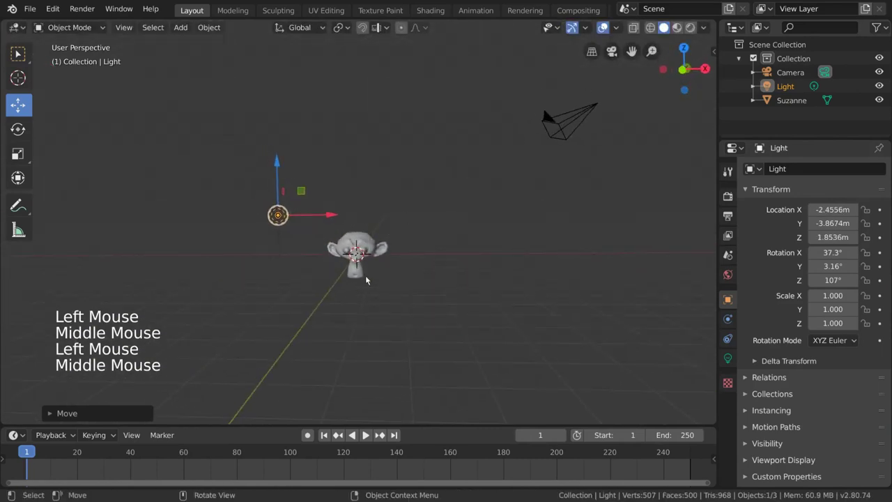
{"action": "scroll", "coordinate": [352, 273], "scroll_direction": "up", "scroll_amount": 2}
{"action": "middle_click_drag", "start_coordinate": [352, 273], "coordinate": [350, 286]}
{"action": "mouse_move", "coordinate": [351, 286]}
{"action": "left_mouse_down"}
{"action": "mouse_move", "coordinate": [364, 260]}
{"action": "mouse_move", "coordinate": [343, 274]}
{"action": "left_mouse_up"}
{"action": "middle_click_drag", "start_coordinate": [343, 274], "coordinate": [356, 248]}
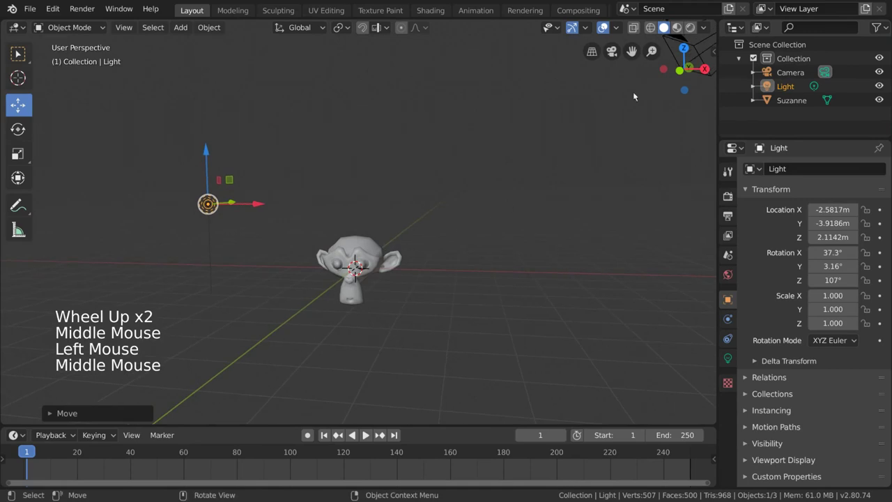
Switch to Rendered shading and shift the light left to about X -3.58, Y -4.16, Z 1.82 m.
{"action": "left_click", "coordinate": [691, 28]}
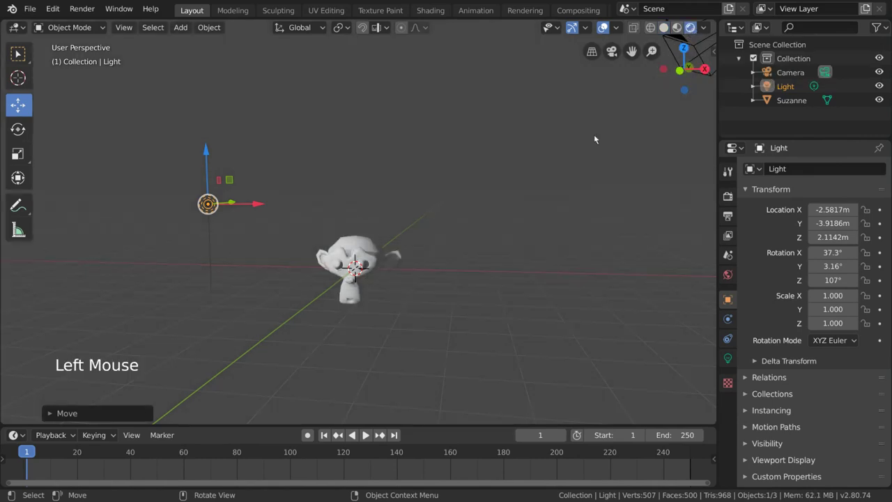
{"action": "key", "text": "z"}
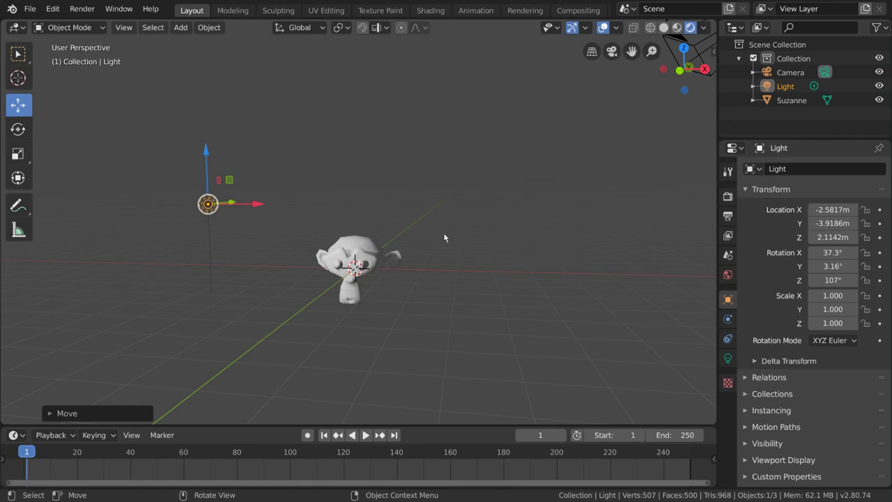
{"action": "scroll", "coordinate": [231, 221], "scroll_direction": "up", "scroll_amount": 1}
{"action": "left_click_drag", "start_coordinate": [167, 199], "coordinate": [152, 262]}
{"action": "middle_click_drag", "start_coordinate": [237, 247], "coordinate": [255, 261]}
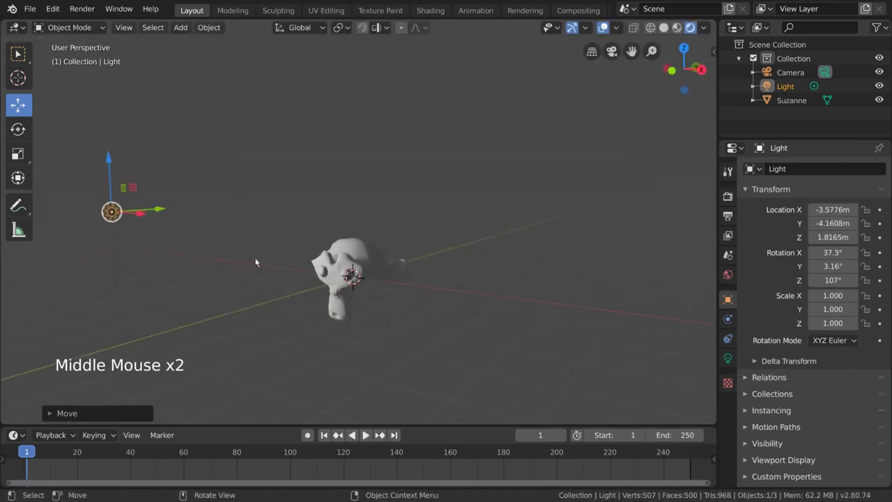
In the light's properties, try lower Power values, then set Power back to 1000 W.
{"action": "left_click", "coordinate": [728, 360]}
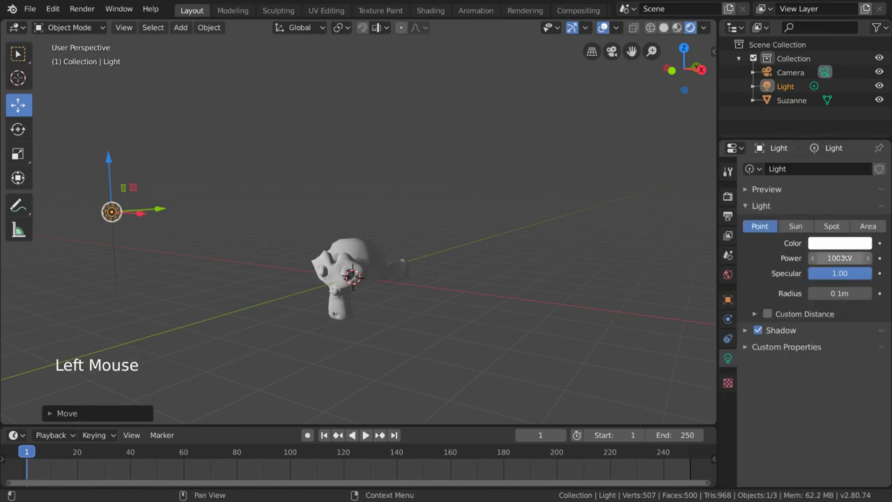
{"action": "mouse_move", "coordinate": [840, 258]}
{"action": "left_mouse_down"}
{"action": "mouse_move", "coordinate": [765, 258]}
{"action": "mouse_move", "coordinate": [825, 258]}
{"action": "left_mouse_up"}
{"action": "double_click", "coordinate": [837, 258]}
{"action": "type", "text": "1000"}
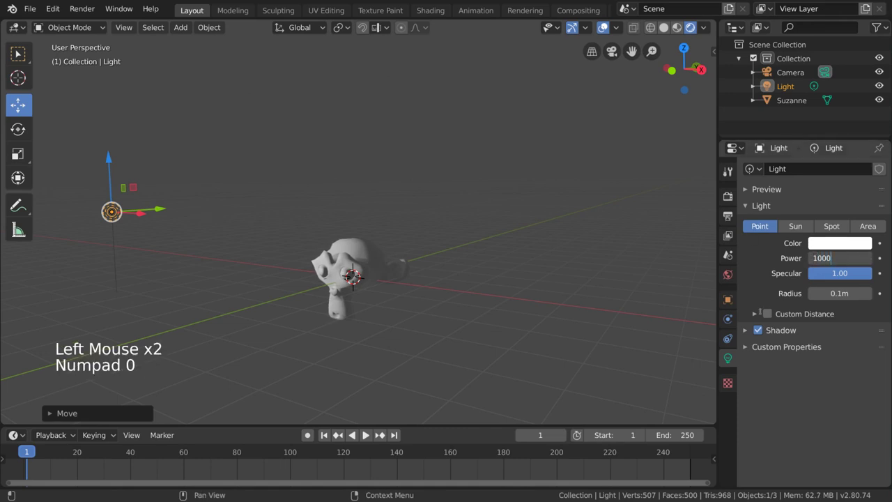
{"action": "key", "text": "Return"}
Orbit to a level front view and duplicate the light, placing the copy.
{"action": "middle_click_drag", "start_coordinate": [449, 290], "coordinate": [480, 310]}
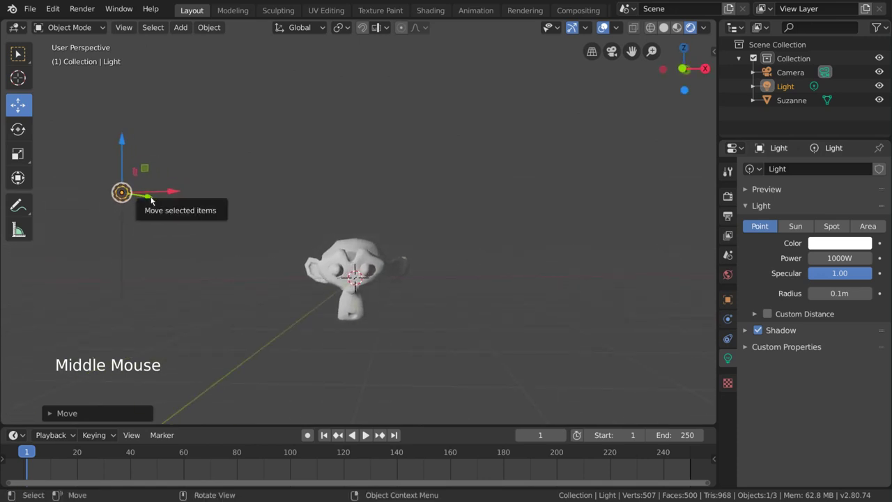
{"action": "middle_click_drag", "start_coordinate": [405, 278], "coordinate": [478, 256]}
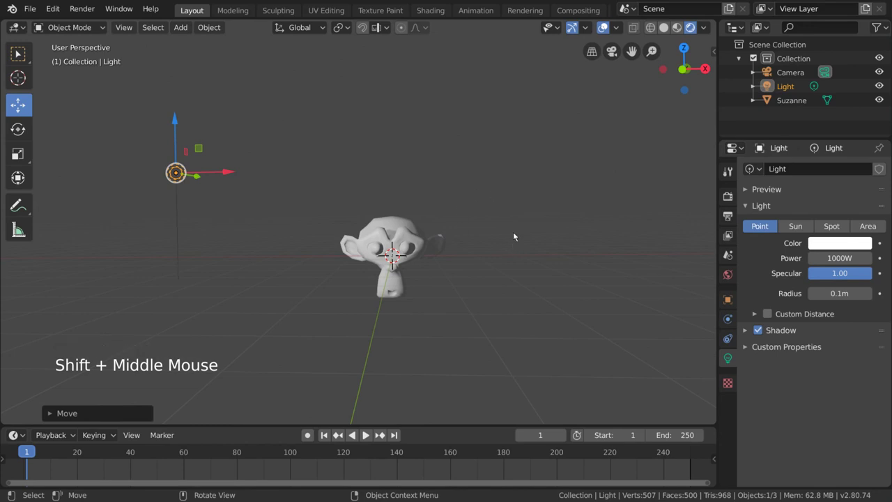
{"action": "scroll", "coordinate": [516, 223], "scroll_direction": "up", "scroll_amount": 1}
{"action": "middle_click_drag", "start_coordinate": [514, 229], "coordinate": [506, 244]}
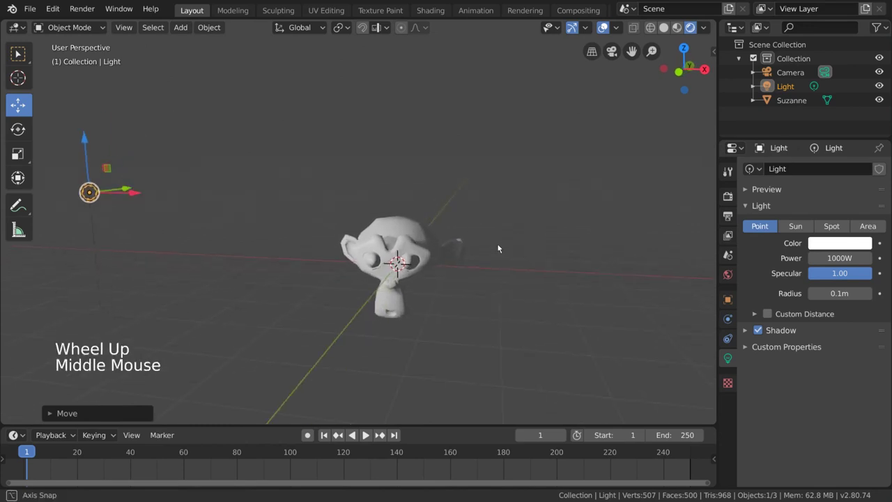
{"action": "middle_click_drag", "start_coordinate": [499, 246], "coordinate": [492, 244]}
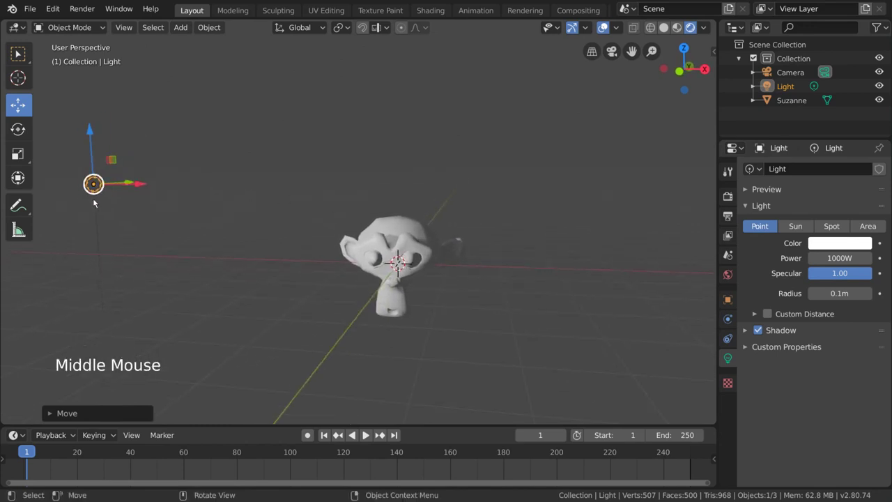
{"action": "key", "text": "shift+d"}
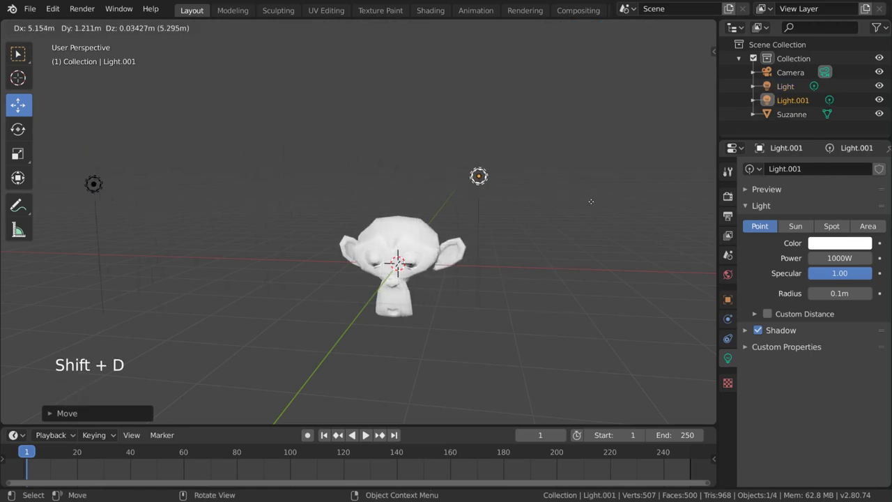
{"action": "left_click", "coordinate": [627, 224]}
{"action": "middle_click_drag", "start_coordinate": [627, 224], "coordinate": [573, 218]}
Reposition Light.001 by lowering it along Z, then sliding it along X and Y.
{"action": "left_click_drag", "start_coordinate": [549, 151], "coordinate": [557, 278]}
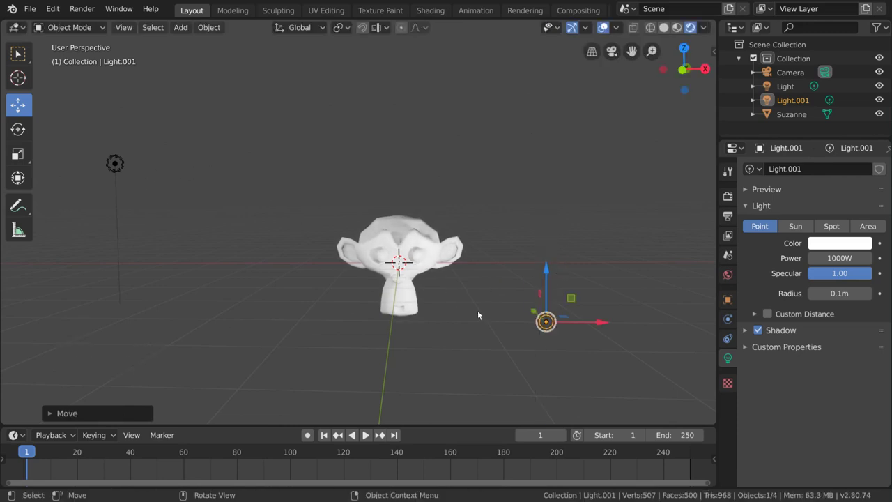
{"action": "left_click_drag", "start_coordinate": [597, 323], "coordinate": [637, 326]}
{"action": "scroll", "coordinate": [530, 251], "scroll_direction": "down", "scroll_amount": 2}
{"action": "middle_click_drag", "start_coordinate": [581, 243], "coordinate": [516, 272]}
{"action": "left_click_drag", "start_coordinate": [488, 279], "coordinate": [495, 294]}
{"action": "middle_click_drag", "start_coordinate": [495, 293], "coordinate": [497, 210]}
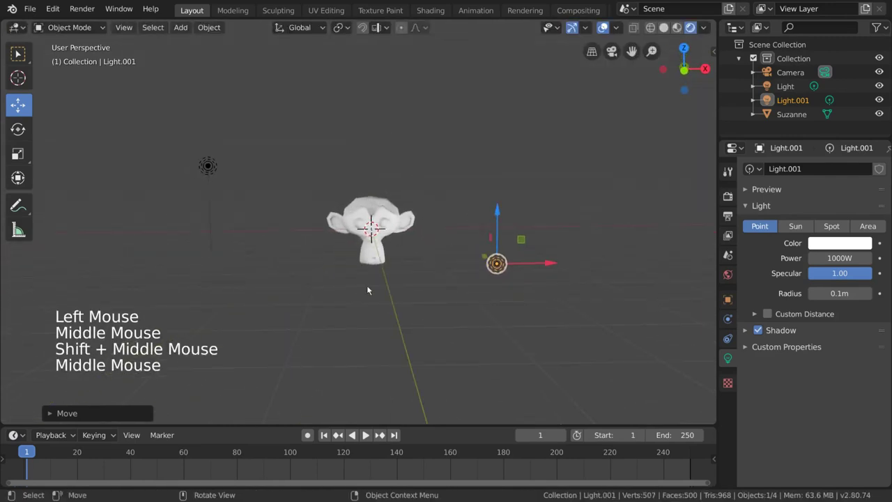
{"action": "scroll", "coordinate": [409, 256], "scroll_direction": "up", "scroll_amount": 1}
{"action": "scroll", "coordinate": [409, 255], "scroll_direction": "up", "scroll_amount": 1, "text": "shift"}
{"action": "middle_click_drag", "start_coordinate": [409, 256], "coordinate": [399, 207], "text": "shift"}
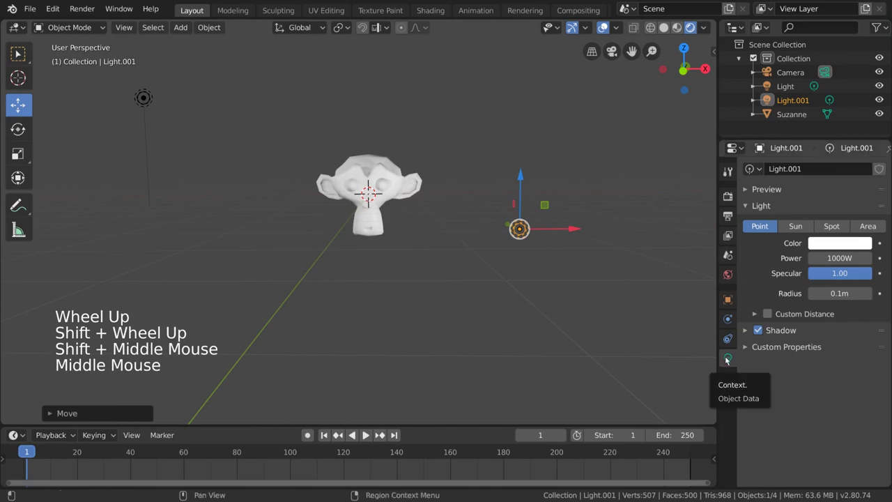
Dim Light.001's Power from 1000 W down to about 33.7 W.
{"action": "left_click", "coordinate": [840, 258]}
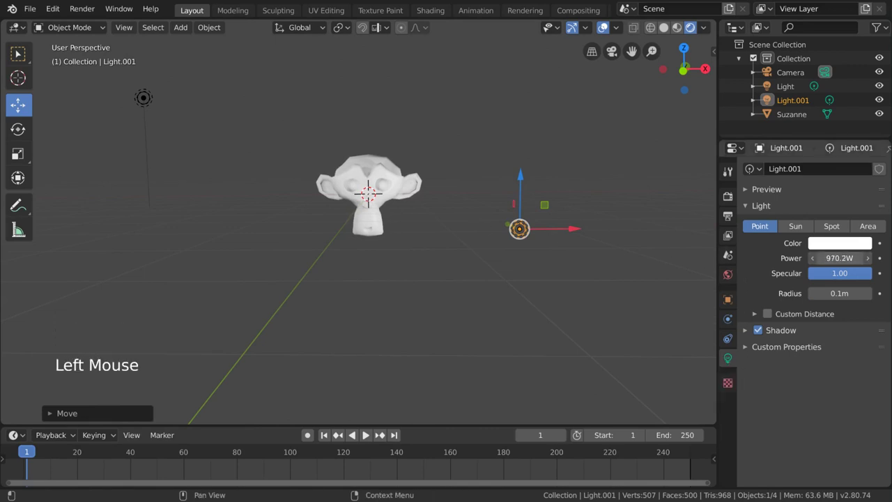
{"action": "left_click_drag", "start_coordinate": [840, 258], "coordinate": [763, 257]}
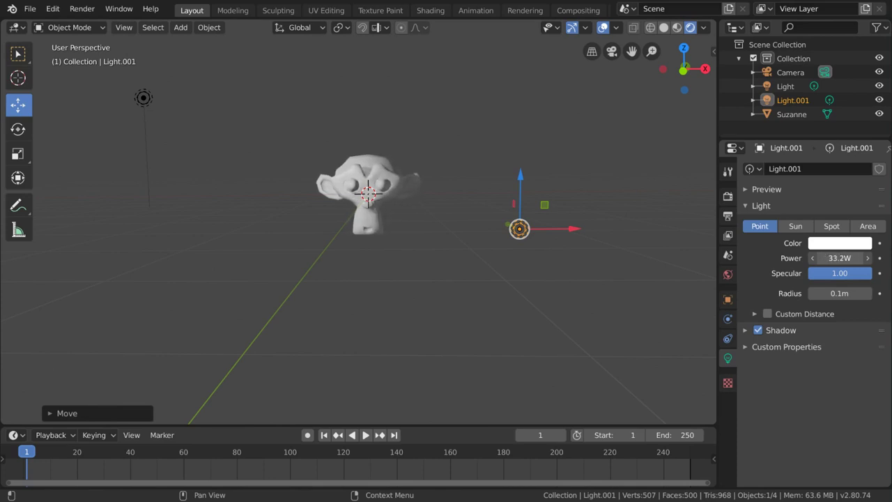
{"action": "middle_click_drag", "start_coordinate": [478, 204], "coordinate": [454, 209]}
{"action": "left_click_drag", "start_coordinate": [840, 260], "coordinate": [847, 260]}
{"action": "middle_click_drag", "start_coordinate": [428, 262], "coordinate": [431, 265]}
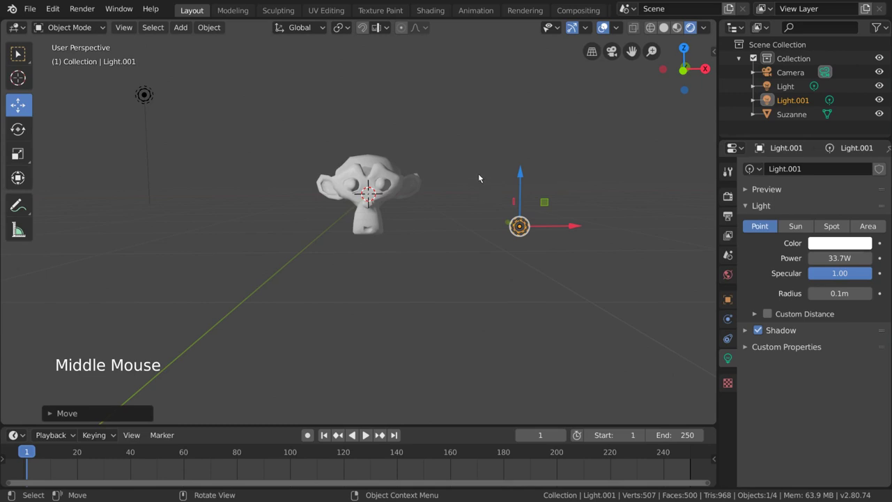
{"action": "middle_click_drag", "start_coordinate": [488, 161], "coordinate": [470, 184]}
{"action": "middle_click_drag", "start_coordinate": [433, 223], "coordinate": [464, 272]}
Duplicate the dimmed light into Light.002 and make a first placement near Suzanne.
{"action": "scroll", "coordinate": [507, 288], "scroll_direction": "down", "scroll_amount": 2}
{"action": "key", "text": "shift+d"}
{"action": "key", "text": "shift+z"}
{"action": "left_click", "coordinate": [438, 294]}
{"action": "key", "text": "g"}
{"action": "left_click", "coordinate": [469, 279]}
Move Light.002 to Suzanne's right, slightly behind, and raise it about 0.33 m.
{"action": "key", "text": "g"}
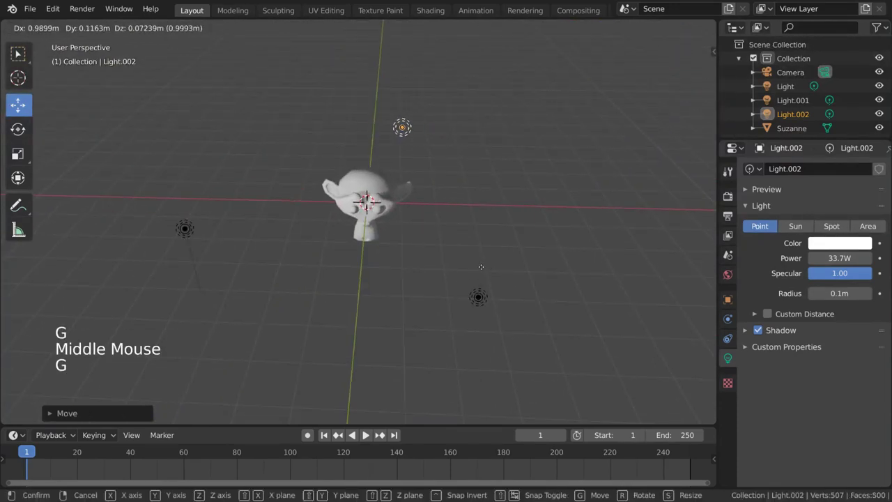
{"action": "left_click", "coordinate": [484, 265]}
{"action": "middle_click_drag", "start_coordinate": [484, 265], "coordinate": [430, 257]}
{"action": "key", "text": "g"}
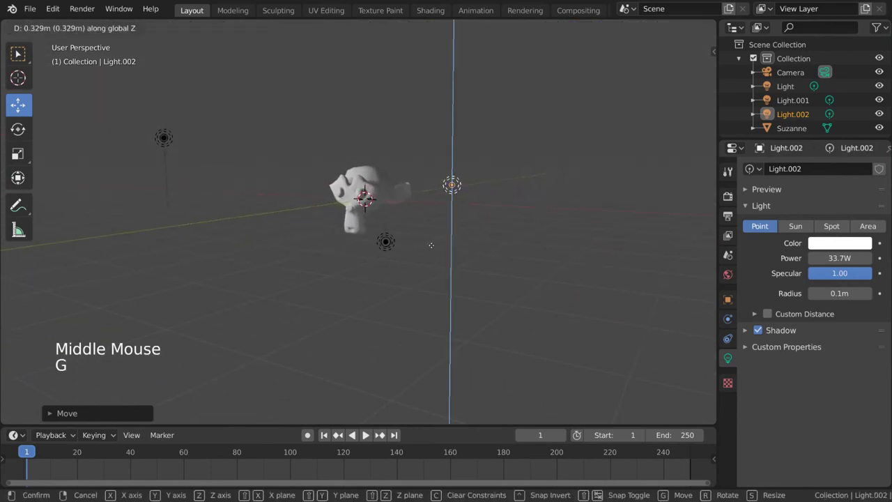
{"action": "left_click", "coordinate": [431, 244]}
{"action": "scroll", "coordinate": [461, 228], "scroll_direction": "up", "scroll_amount": 2}
{"action": "middle_click_drag", "start_coordinate": [461, 228], "coordinate": [440, 232]}
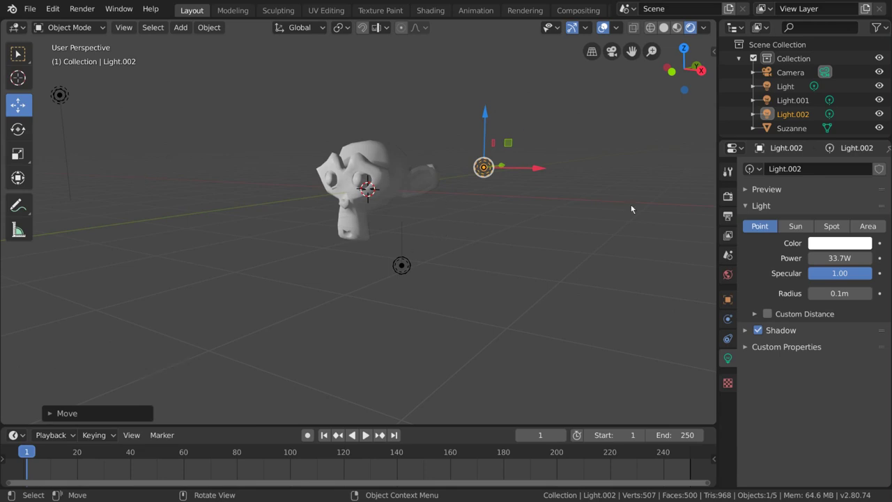
Raise Light.002's Power from 33.7 W past about 12121 W, then enter exactly 50000 W.
{"action": "left_click", "coordinate": [840, 258]}
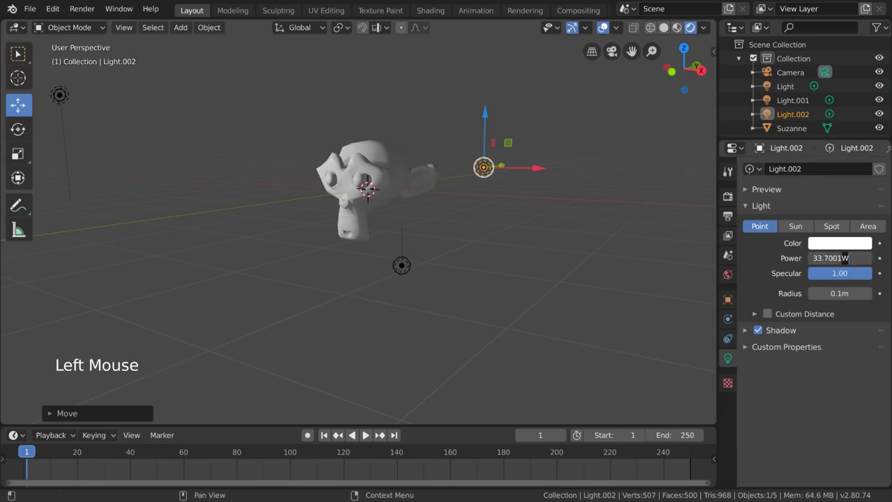
{"action": "left_click", "coordinate": [868, 238]}
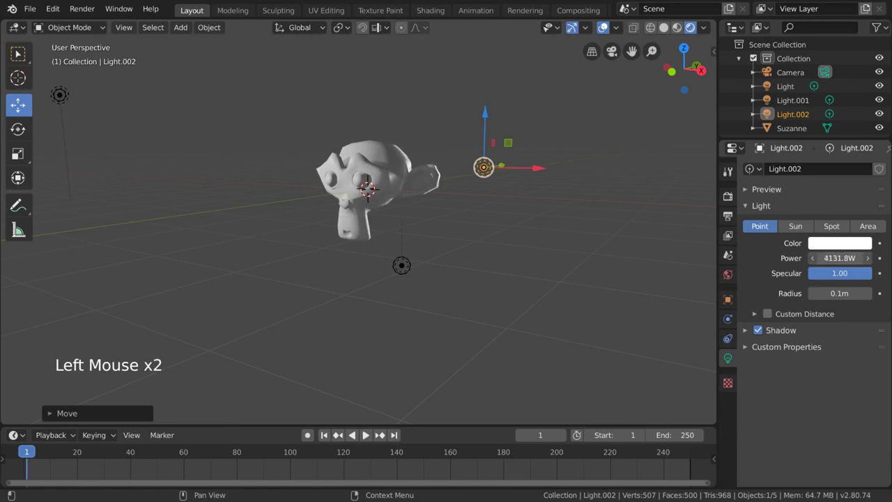
{"action": "left_click_drag", "start_coordinate": [840, 258], "coordinate": [854, 258]}
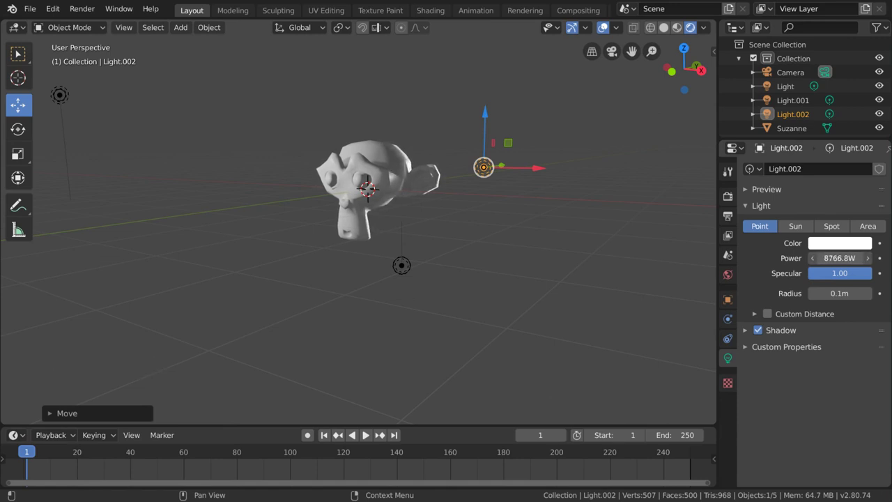
{"action": "left_click_drag", "start_coordinate": [839, 258], "coordinate": [840, 258]}
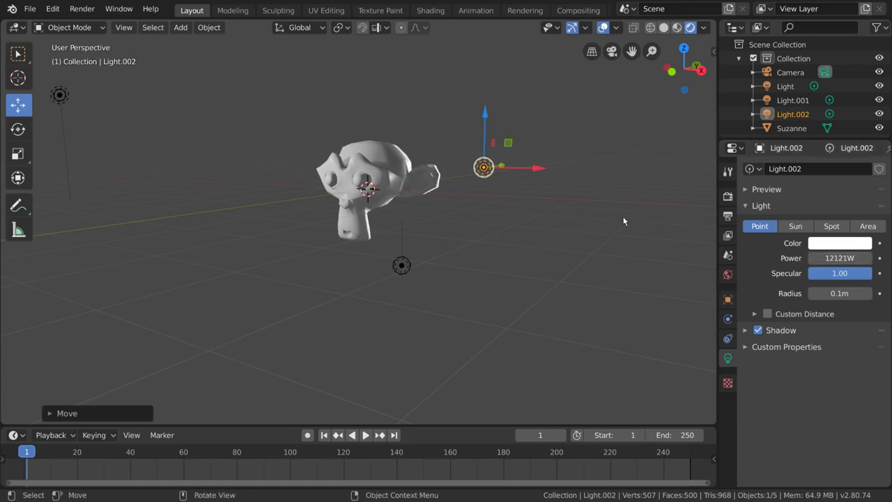
{"action": "left_click", "coordinate": [840, 258]}
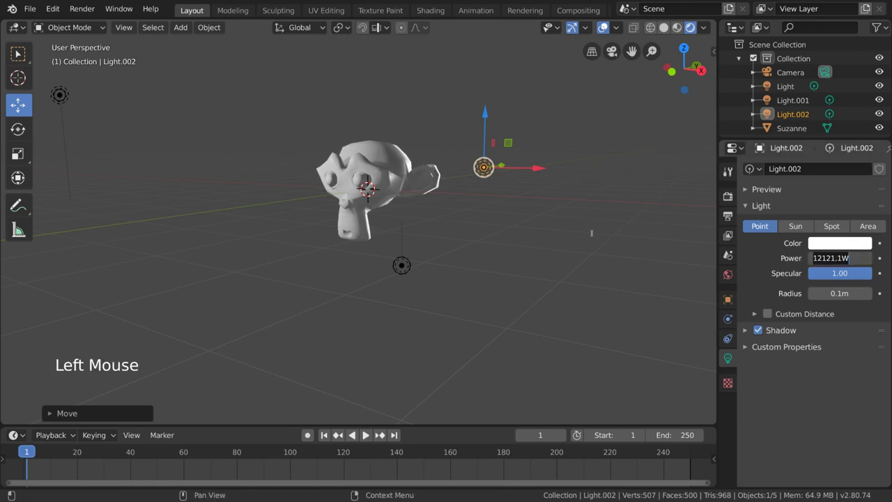
{"action": "type", "text": "50000"}
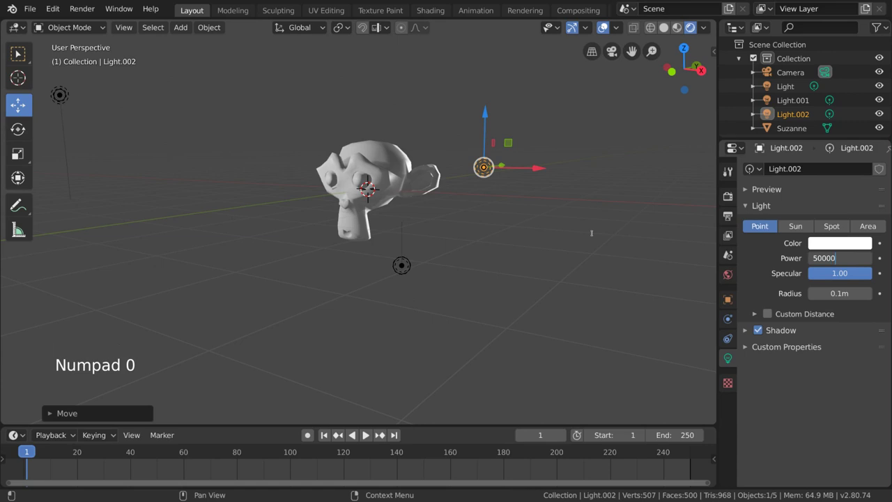
{"action": "key", "text": "Return"}
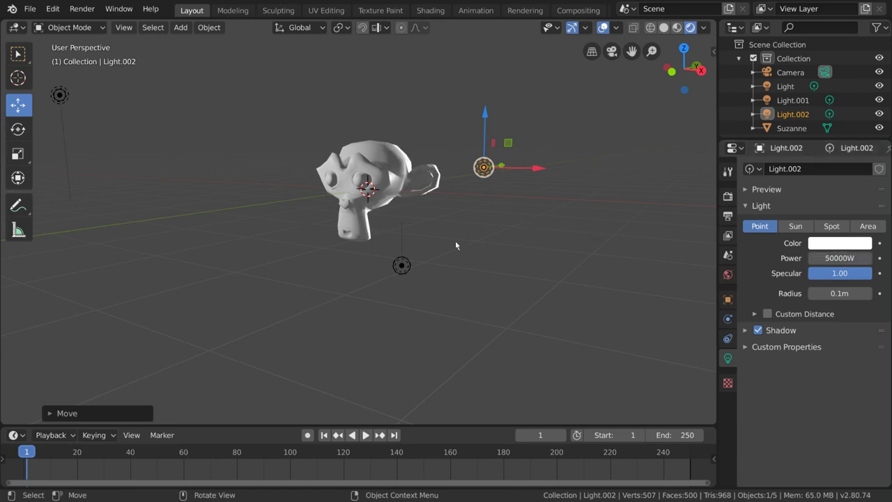
{"action": "middle_click_drag", "start_coordinate": [554, 179], "coordinate": [474, 195]}
Add a new cube and scale it to about 12.48 so it encloses Suzanne and the lights.
{"action": "left_click", "coordinate": [474, 195]}
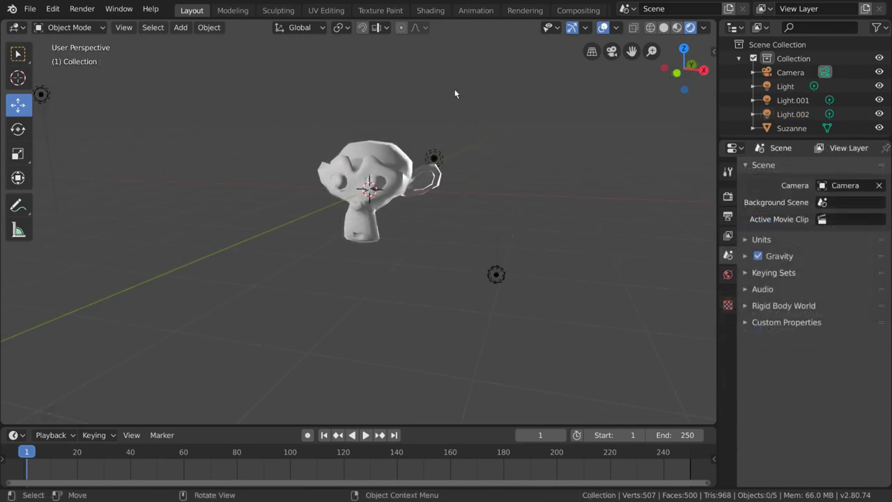
{"action": "left_click", "coordinate": [180, 28]}
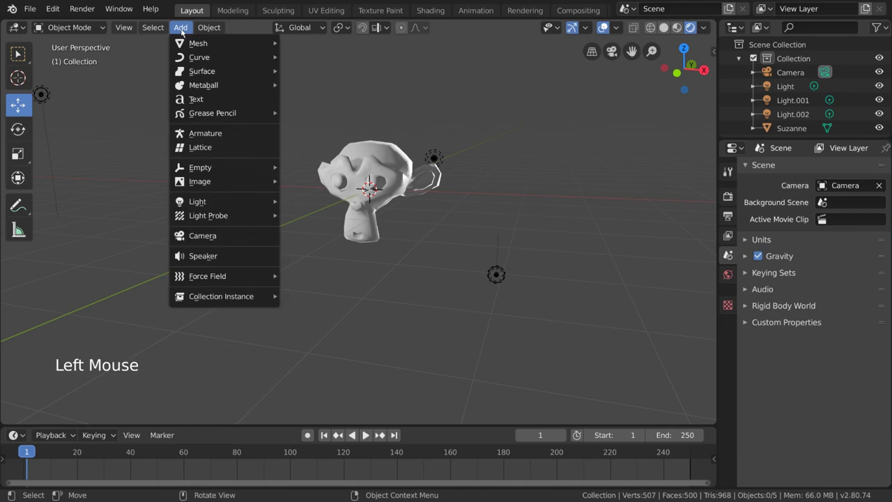
{"action": "mouse_move", "coordinate": [183, 44]}
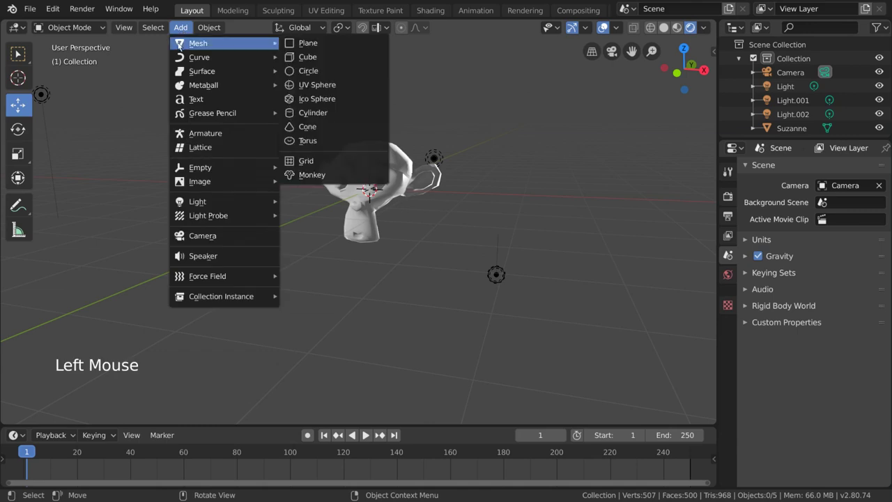
{"action": "left_click", "coordinate": [322, 57]}
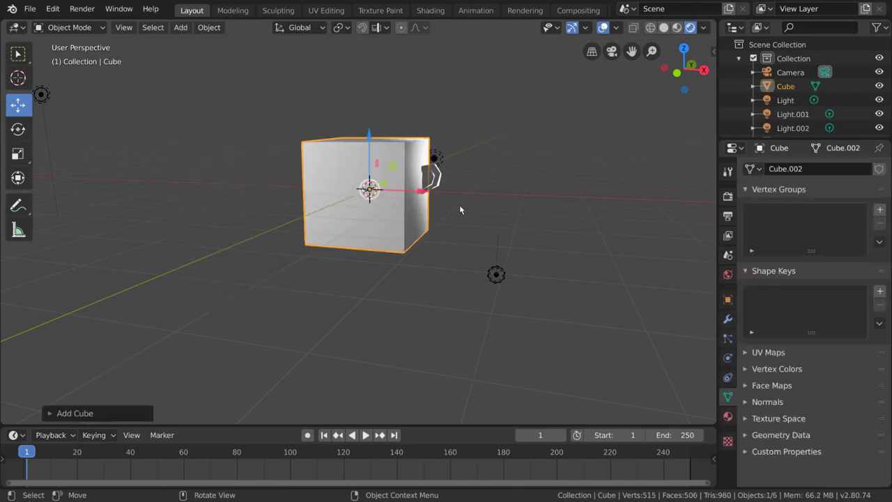
{"action": "left_click", "coordinate": [19, 154]}
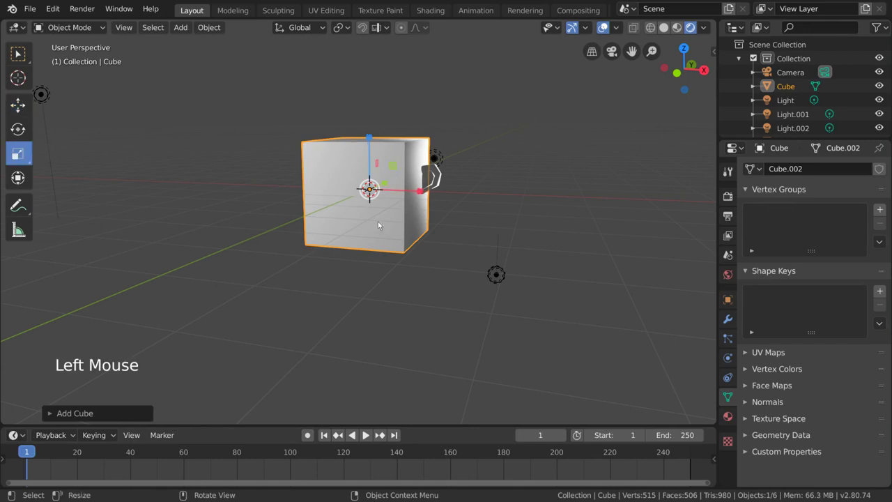
{"action": "left_click_drag", "start_coordinate": [390, 235], "coordinate": [483, 164]}
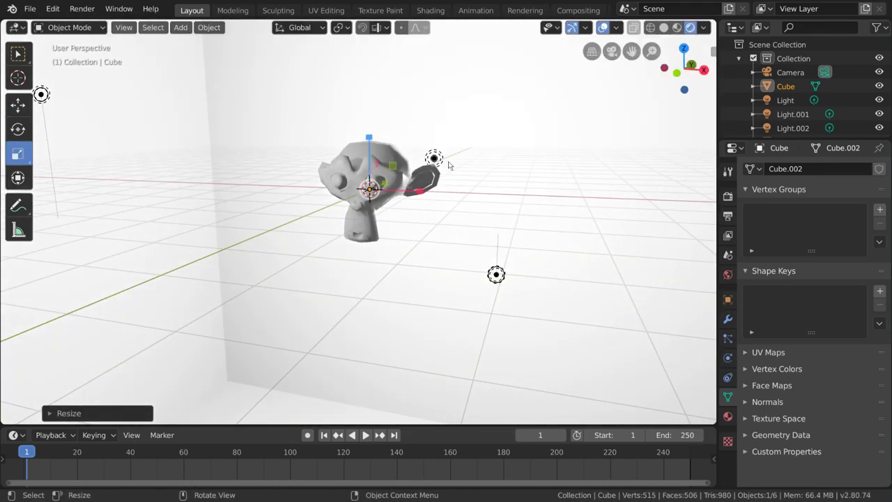
{"action": "middle_click_drag", "start_coordinate": [420, 168], "coordinate": [156, 139]}
{"action": "left_click", "coordinate": [20, 56]}
{"action": "middle_click_drag", "start_coordinate": [334, 209], "coordinate": [446, 245]}
{"action": "middle_click_drag", "start_coordinate": [489, 207], "coordinate": [490, 209]}
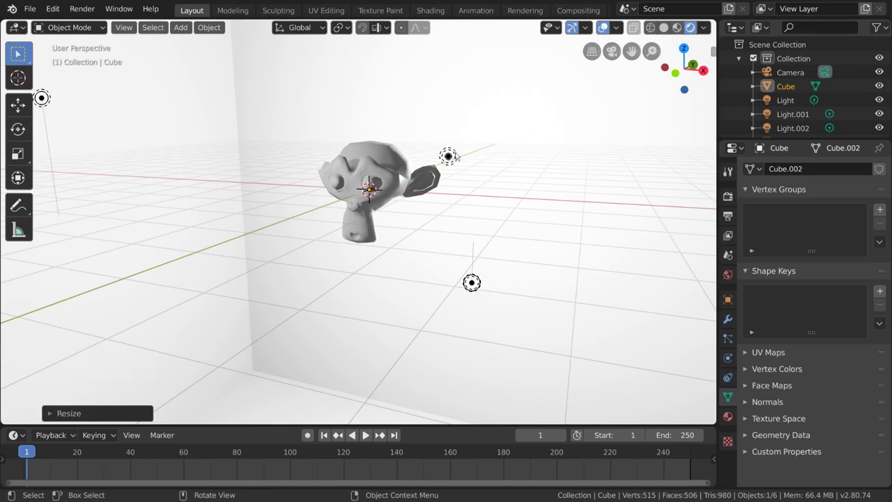
{"action": "middle_click_drag", "start_coordinate": [449, 159], "coordinate": [451, 200]}
{"action": "middle_click_drag", "start_coordinate": [449, 152], "coordinate": [546, 159]}
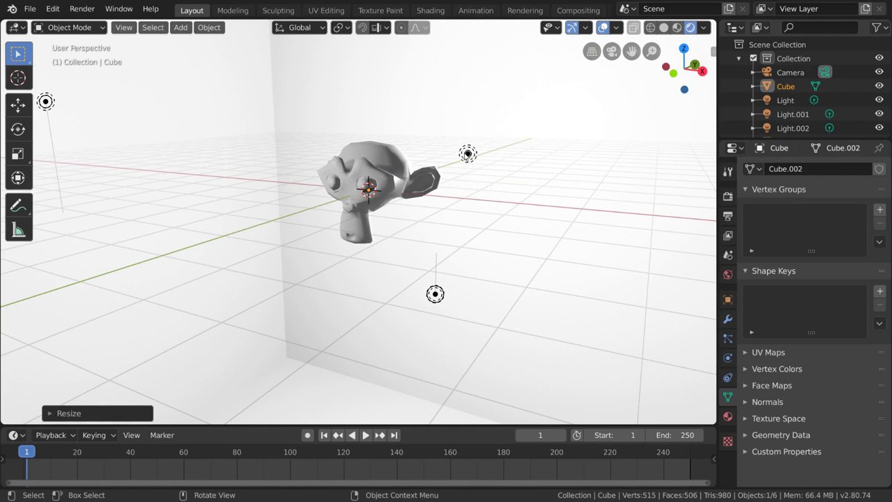
Select Light.002 and change its light type from Point to Spot.
{"action": "left_click", "coordinate": [467, 154]}
{"action": "mouse_move", "coordinate": [506, 212]}
{"action": "middle_mouse_down"}
{"action": "mouse_move", "coordinate": [465, 199]}
{"action": "mouse_move", "coordinate": [518, 202]}
{"action": "middle_mouse_up"}
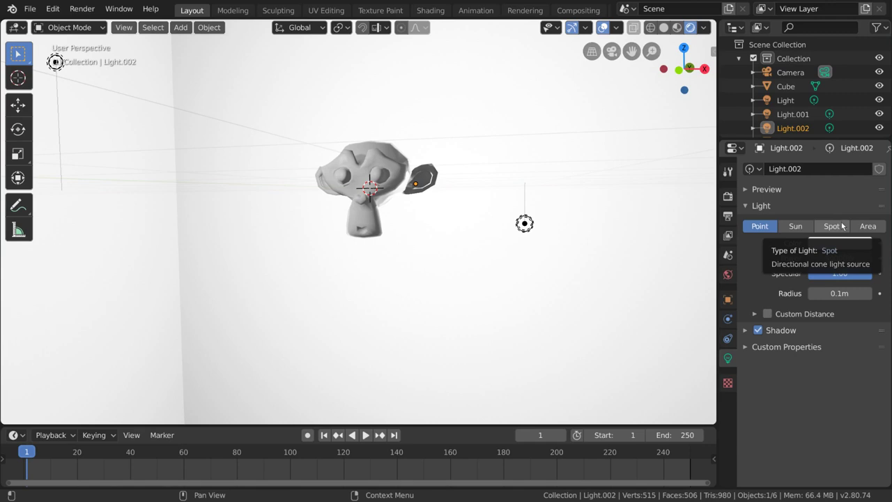
{"action": "left_click", "coordinate": [832, 226]}
{"action": "middle_click_drag", "start_coordinate": [493, 233], "coordinate": [440, 236]}
Rotate the Light.002 spotlight so it points at Suzanne's head.
{"action": "left_click", "coordinate": [18, 128]}
{"action": "left_click_drag", "start_coordinate": [404, 174], "coordinate": [391, 188]}
{"action": "middle_click_drag", "start_coordinate": [391, 189], "coordinate": [419, 188]}
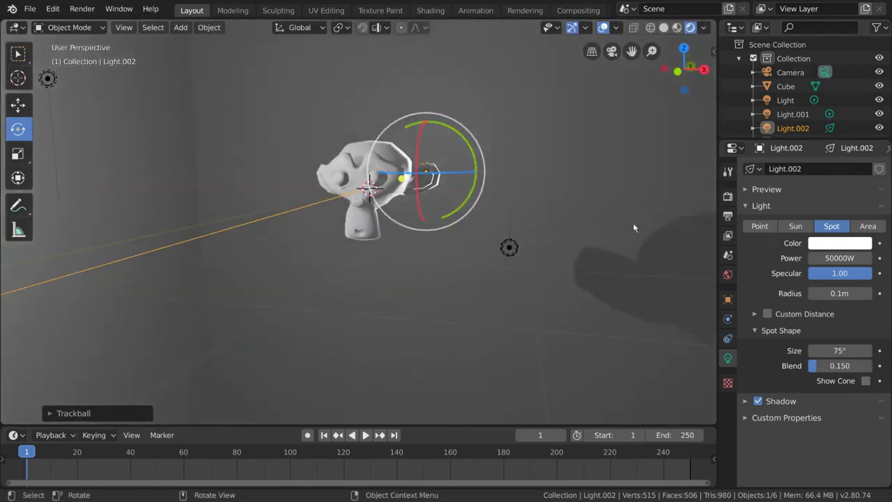
Narrow the spotlight's Spot Shape Size from 75° to 30.6°.
{"action": "left_click_drag", "start_coordinate": [845, 352], "coordinate": [827, 351]}
{"action": "middle_click_drag", "start_coordinate": [497, 263], "coordinate": [462, 250]}
{"action": "left_click_drag", "start_coordinate": [838, 350], "coordinate": [850, 350]}
{"action": "left_click", "coordinate": [840, 350]}
{"action": "scroll", "coordinate": [341, 213], "scroll_direction": "down", "scroll_amount": 3}
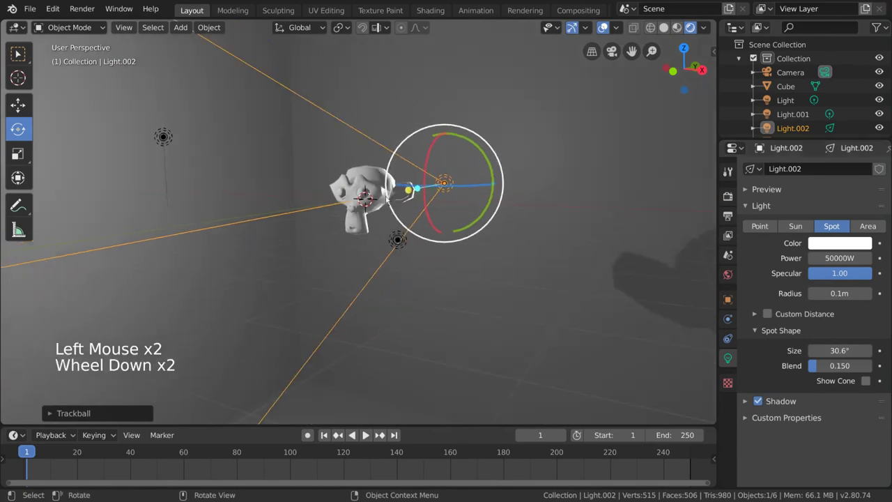
{"action": "scroll", "coordinate": [342, 213], "scroll_direction": "up", "scroll_amount": 1}
{"action": "middle_click_drag", "start_coordinate": [342, 212], "coordinate": [293, 195]}
Select the upper-left 1000W point Light and orbit and zoom around Suzanne.
{"action": "left_click", "coordinate": [178, 141]}
{"action": "middle_click_drag", "start_coordinate": [178, 141], "coordinate": [485, 227]}
{"action": "scroll", "coordinate": [462, 205], "scroll_direction": "up", "scroll_amount": 2}
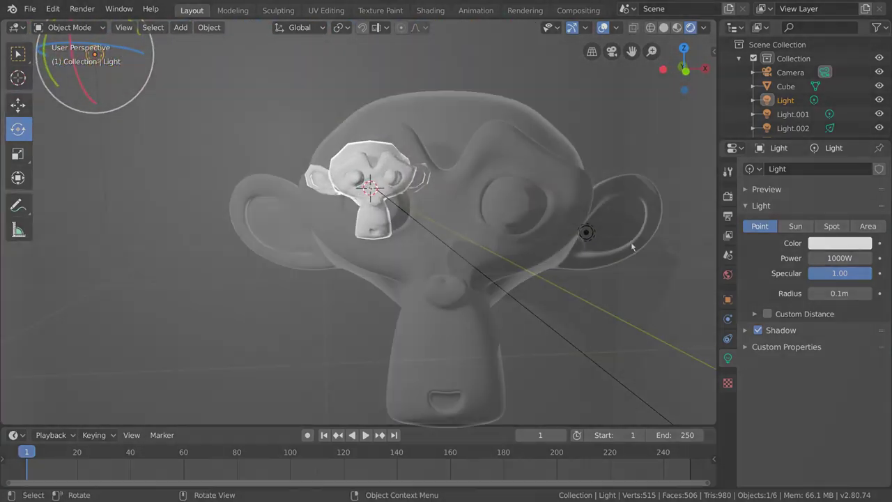